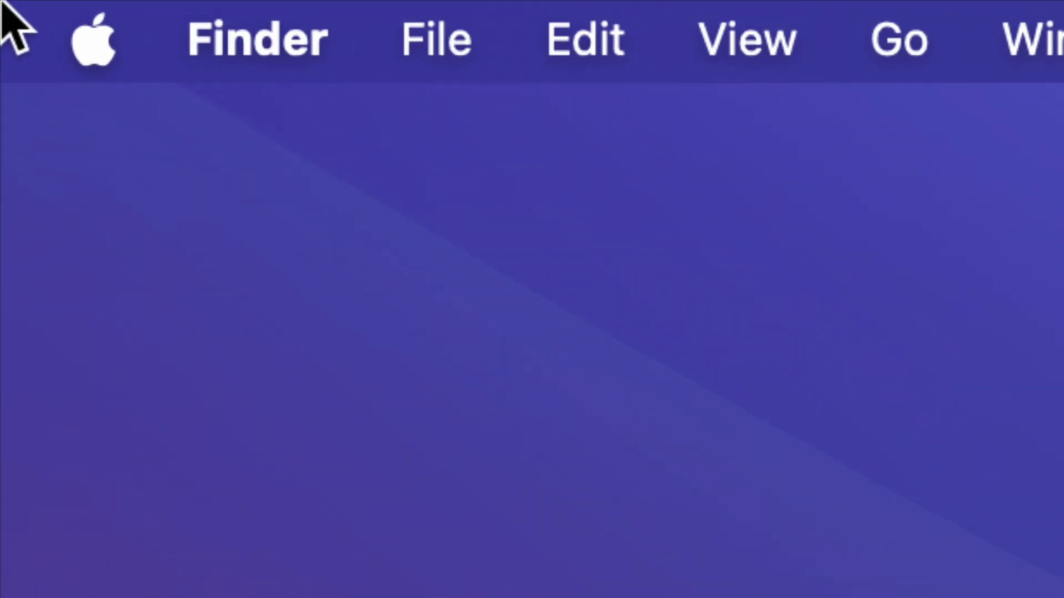
Step: Launch System Settings from the Apple menu and centre its window on screen
click(91, 41)
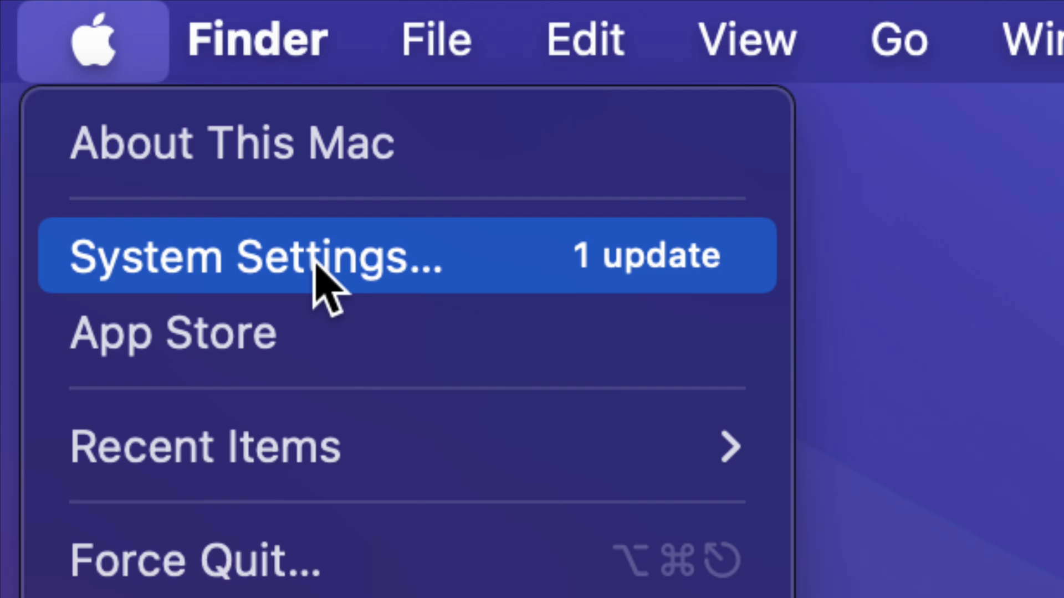
click(256, 263)
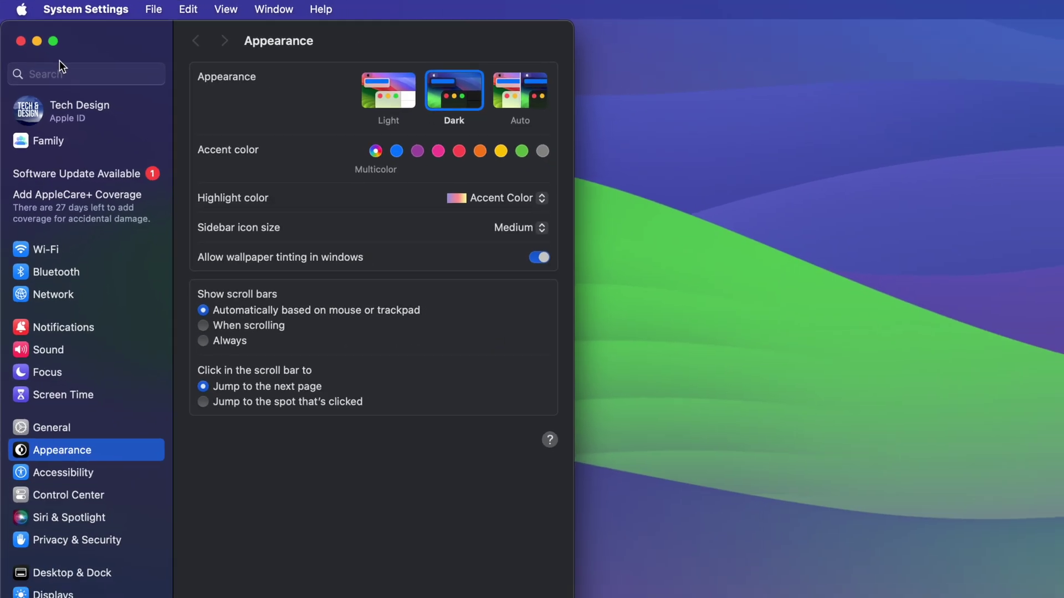
drag(183, 30, 420, 38)
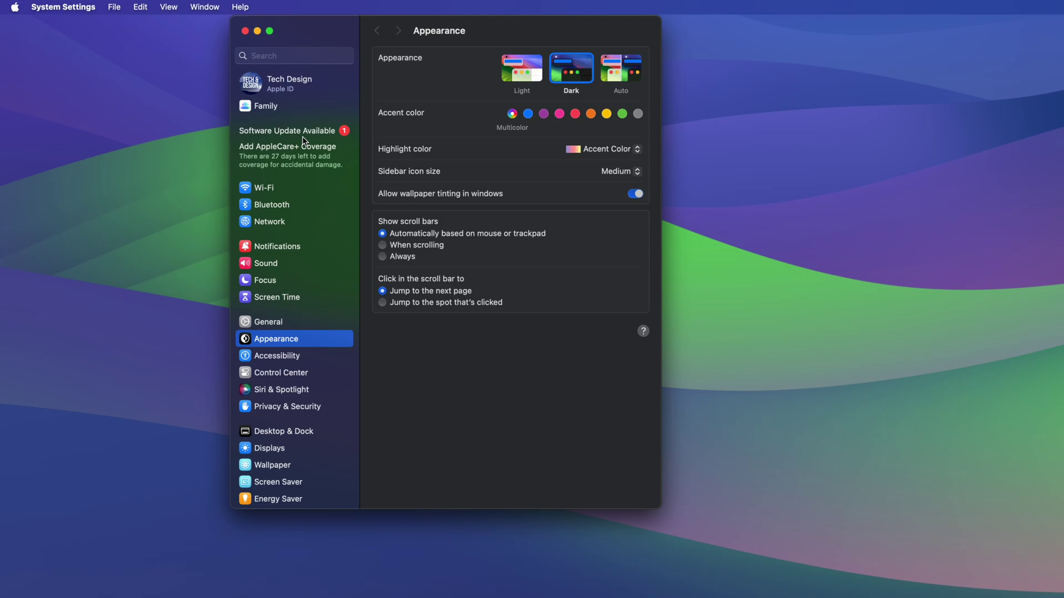
Step: Open General > Software Update, then search 'update' to show macOS Sonoma 14.3.1 available
click(271, 325)
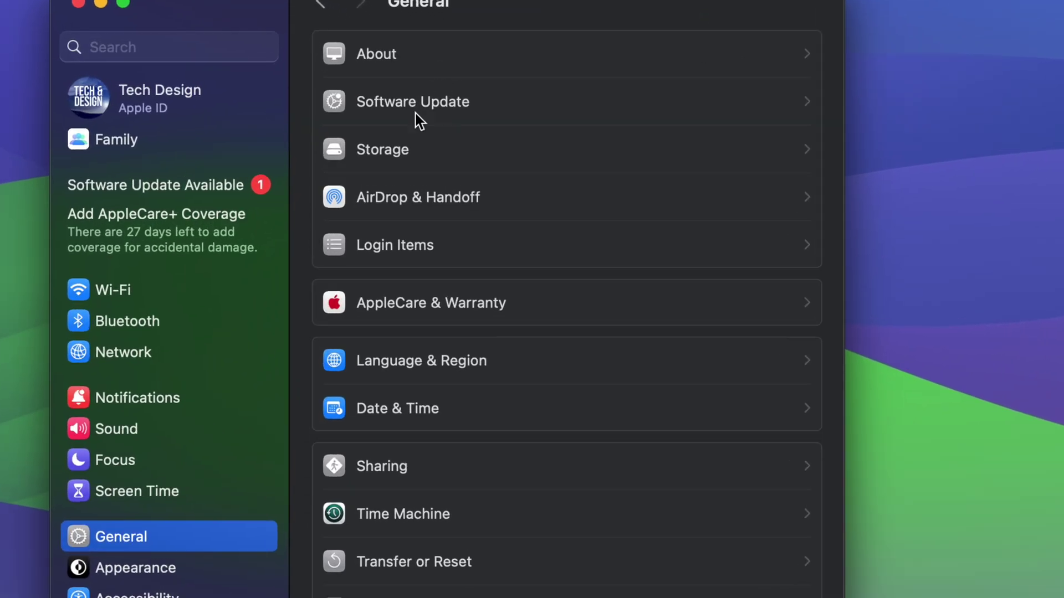
click(428, 88)
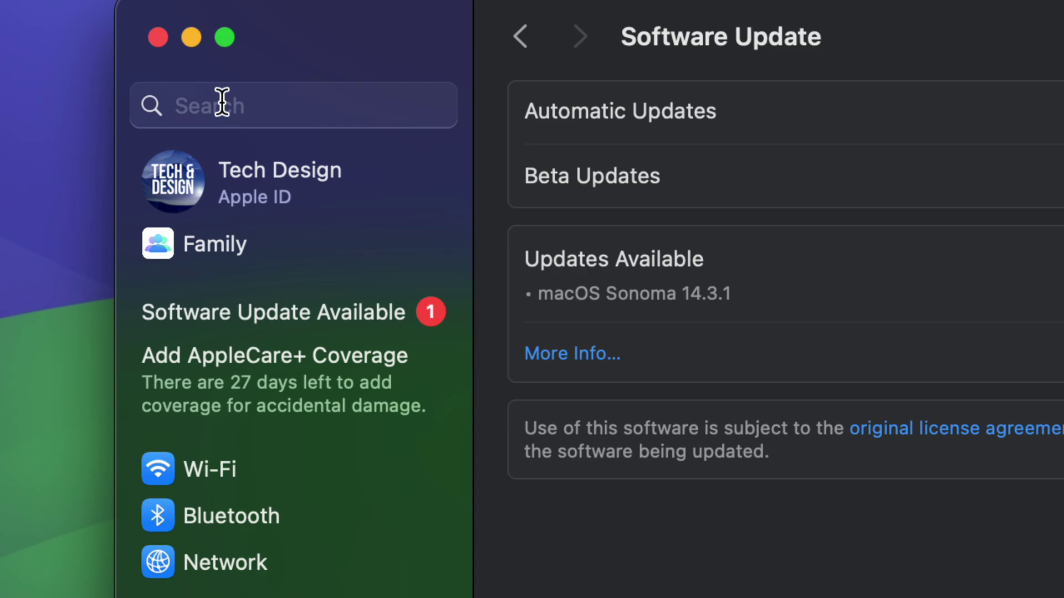
click(196, 101)
text(update)
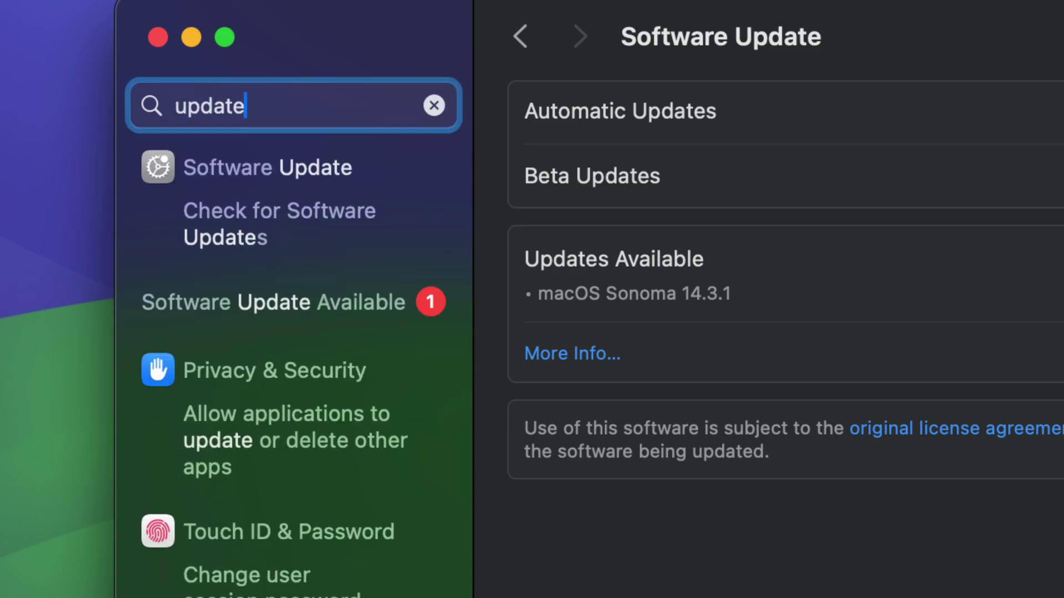
click(249, 154)
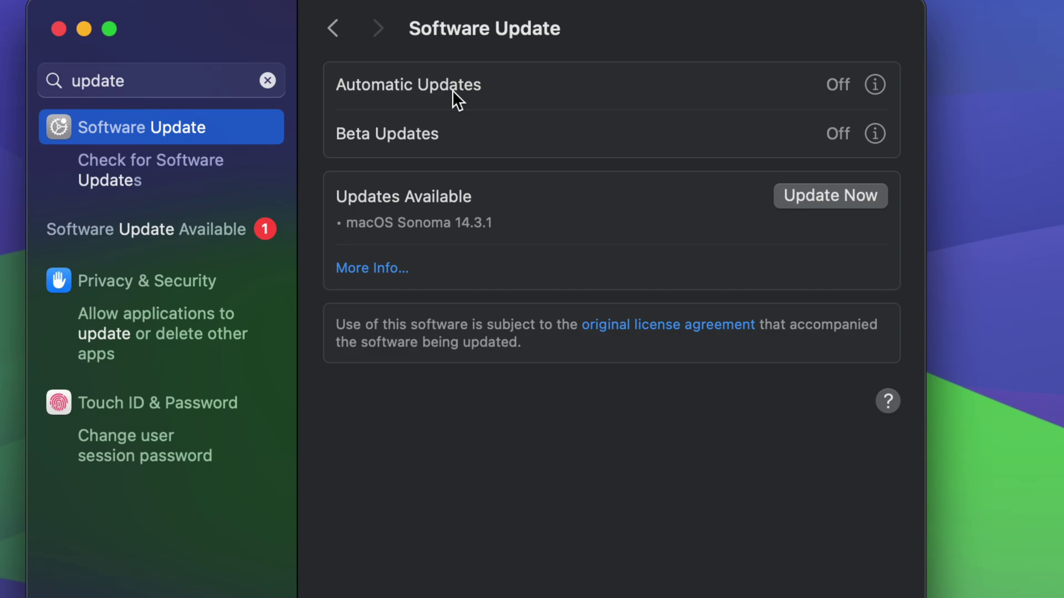
Step: View the macOS Sonoma 14.3.1 details, choose Update Now and agree to the license
click(372, 267)
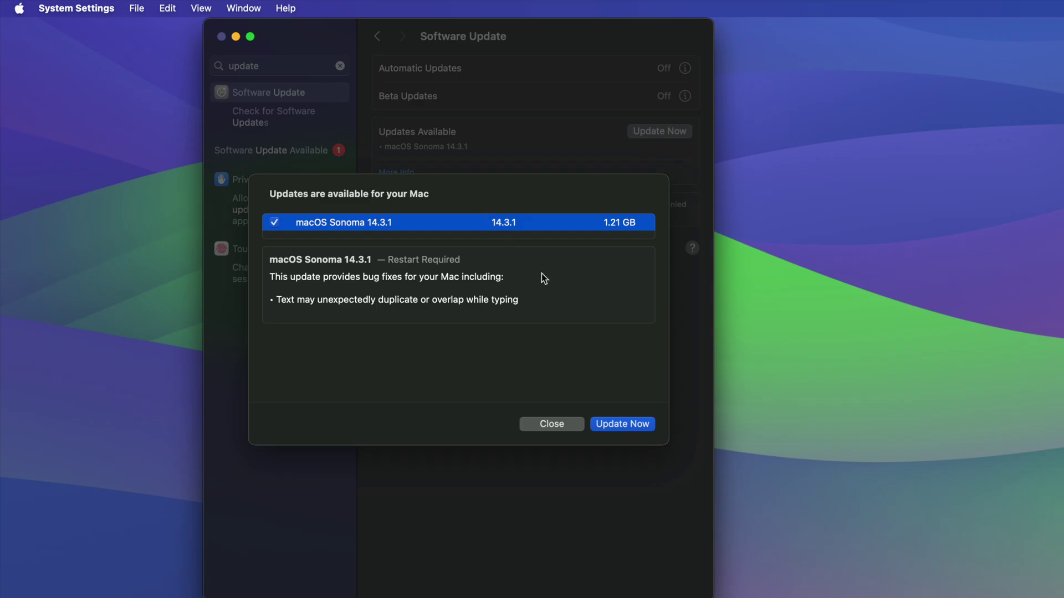
click(623, 424)
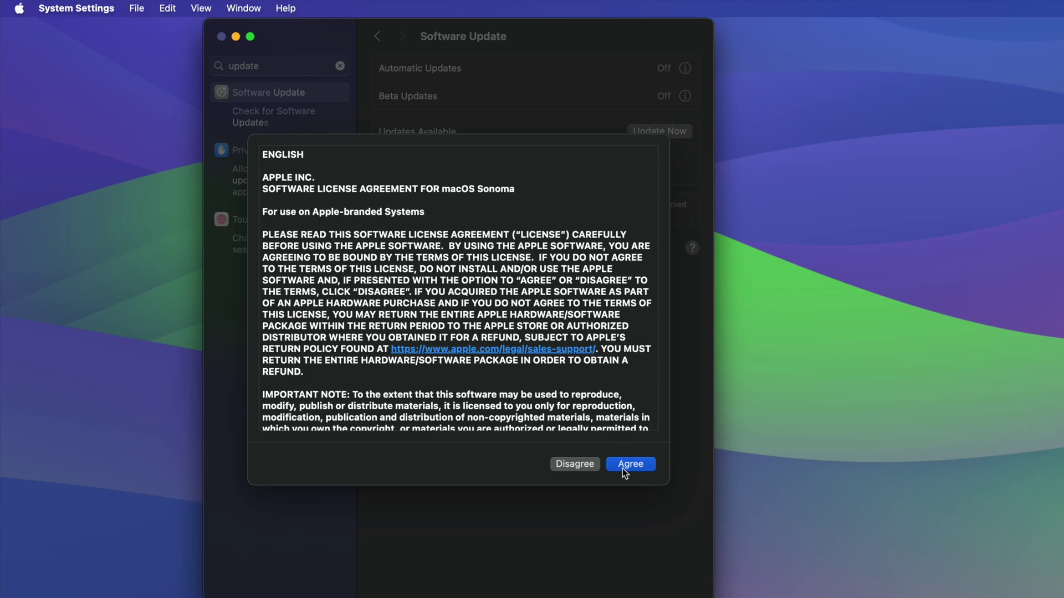
click(623, 470)
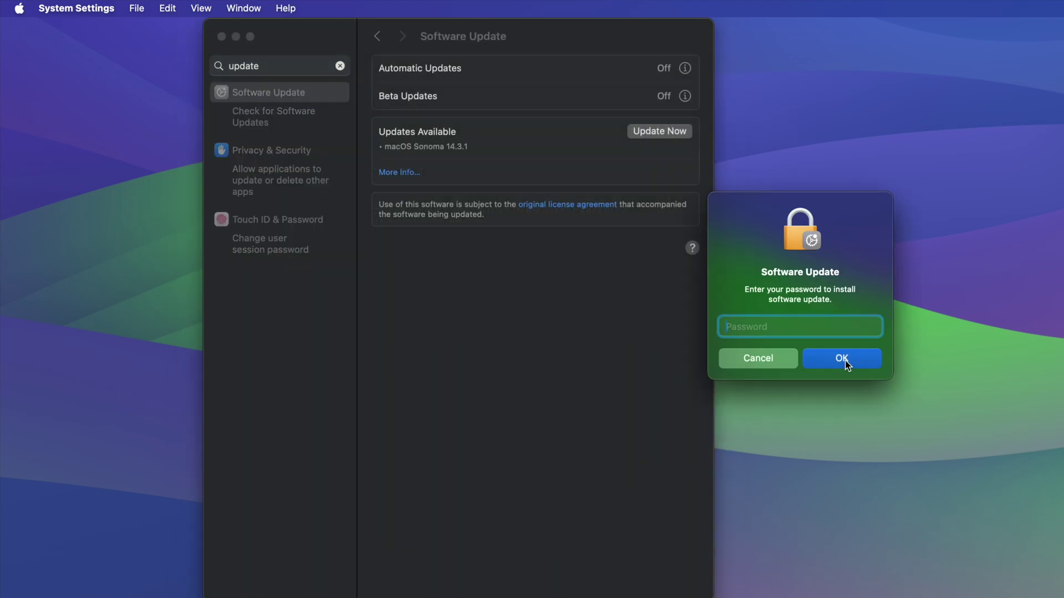
text(•••)
Step: Confirm the administrator password so macOS Sonoma 14.3.1 downloads, installs and restarts
click(845, 363)
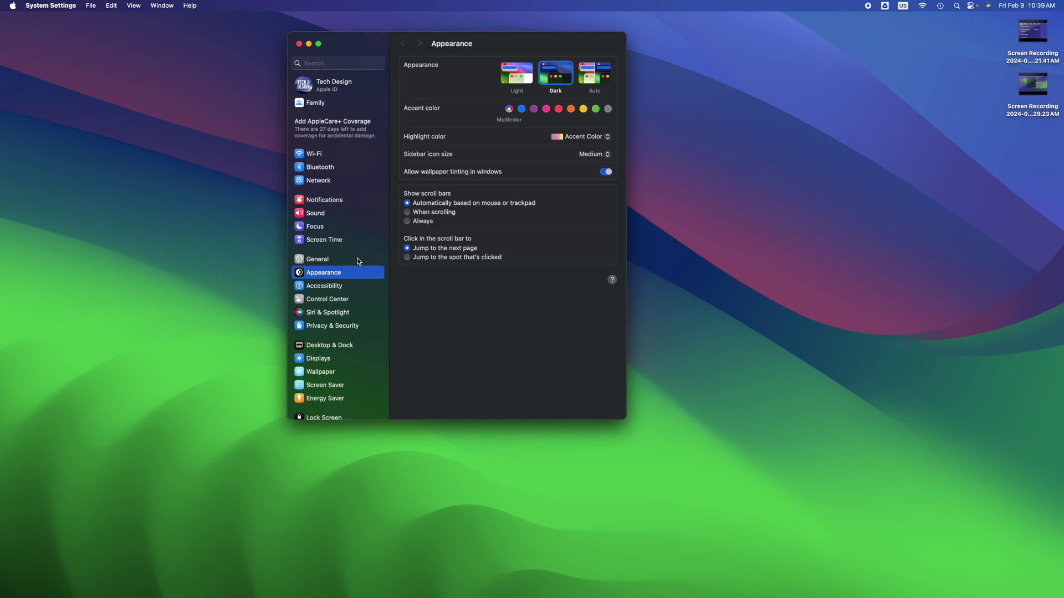
Step: Confirm in Software Update that 14.3.1 is current, dismiss the Google Drive alert, recentre the window
click(334, 260)
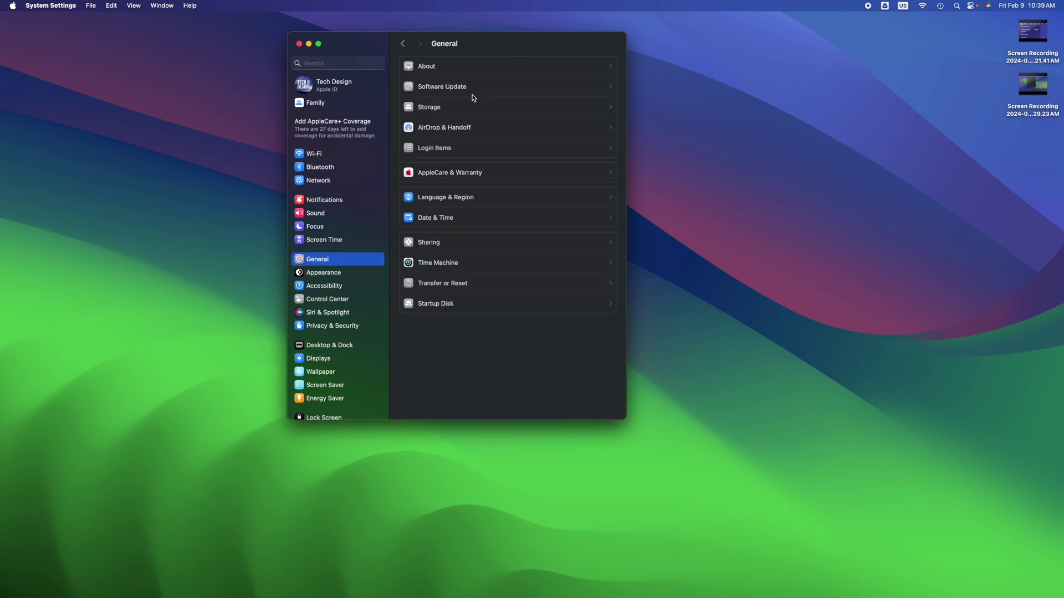
click(465, 92)
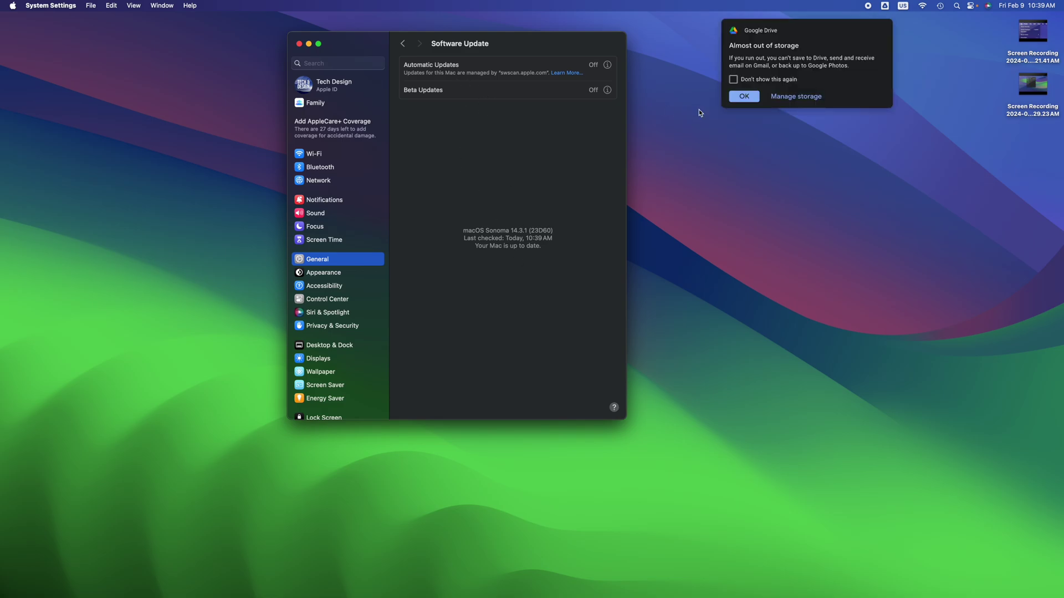
click(744, 101)
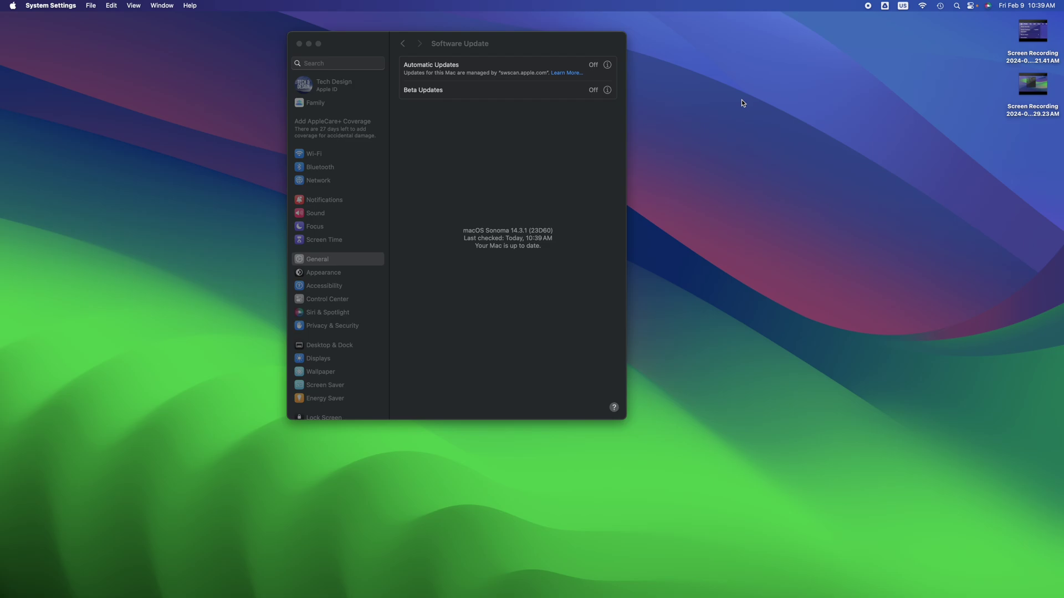
click(360, 41)
drag(361, 42, 464, 102)
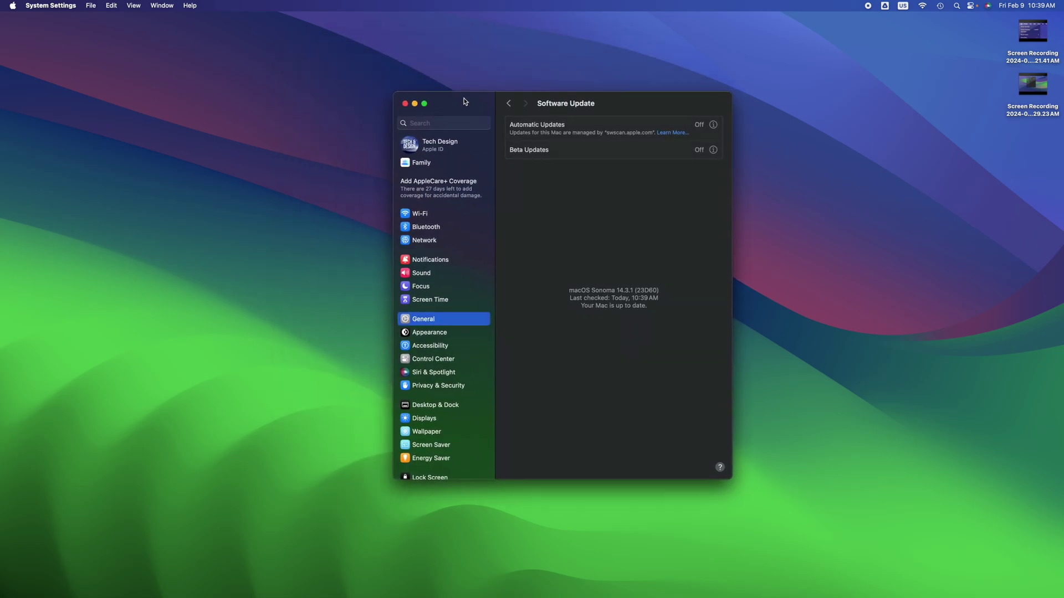